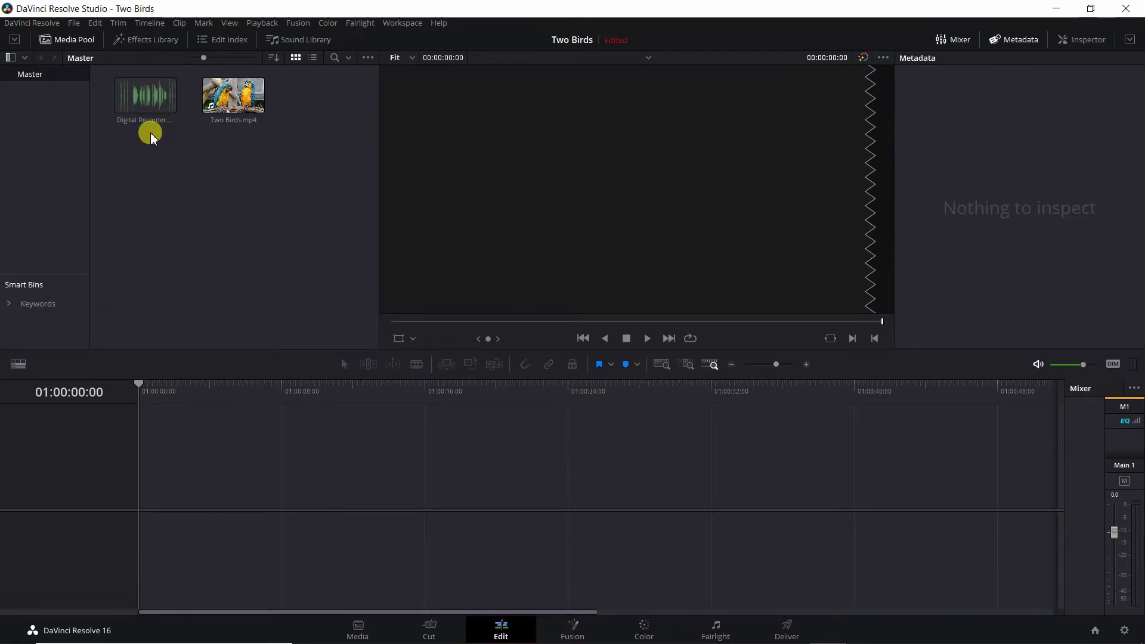
- Place Two Birds.mp4 on the timeline, then undo that placement
drag(233, 96, 127, 467)
click(92, 25)
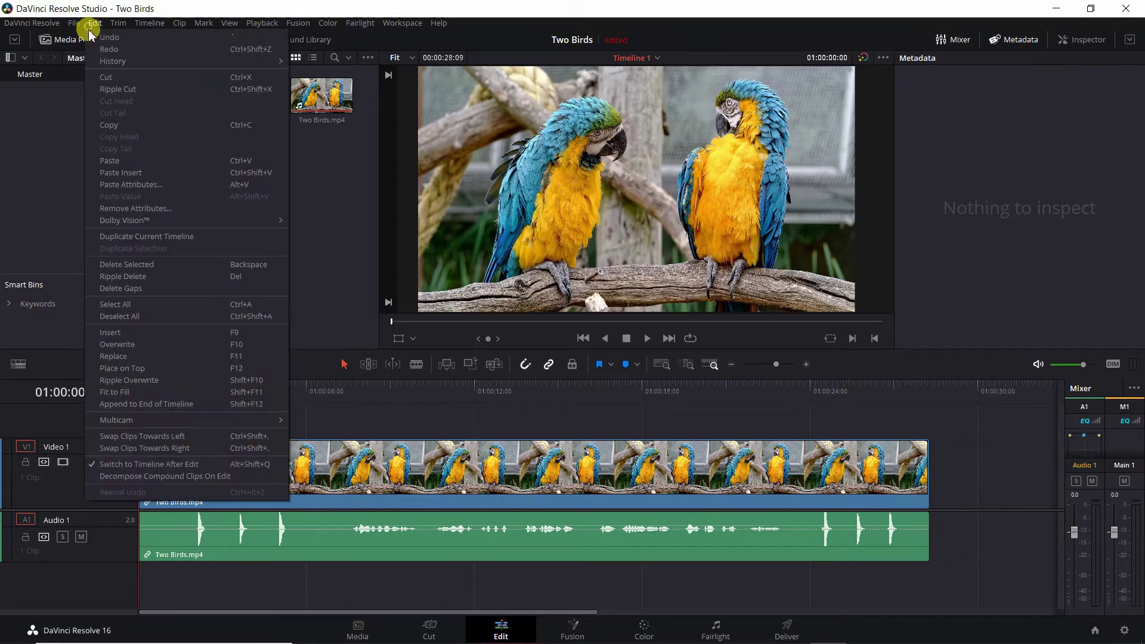
click(96, 37)
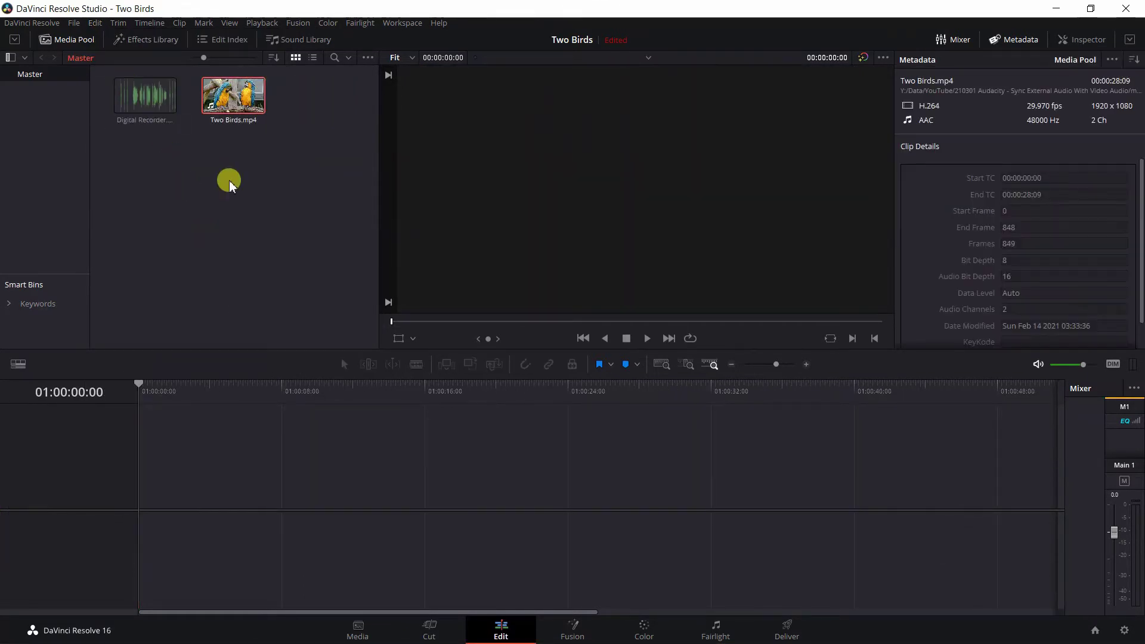
- Insert Two Birds.mp4 via the viewer to create Timeline 1, preview it, and return to the start
drag(233, 84, 820, 210)
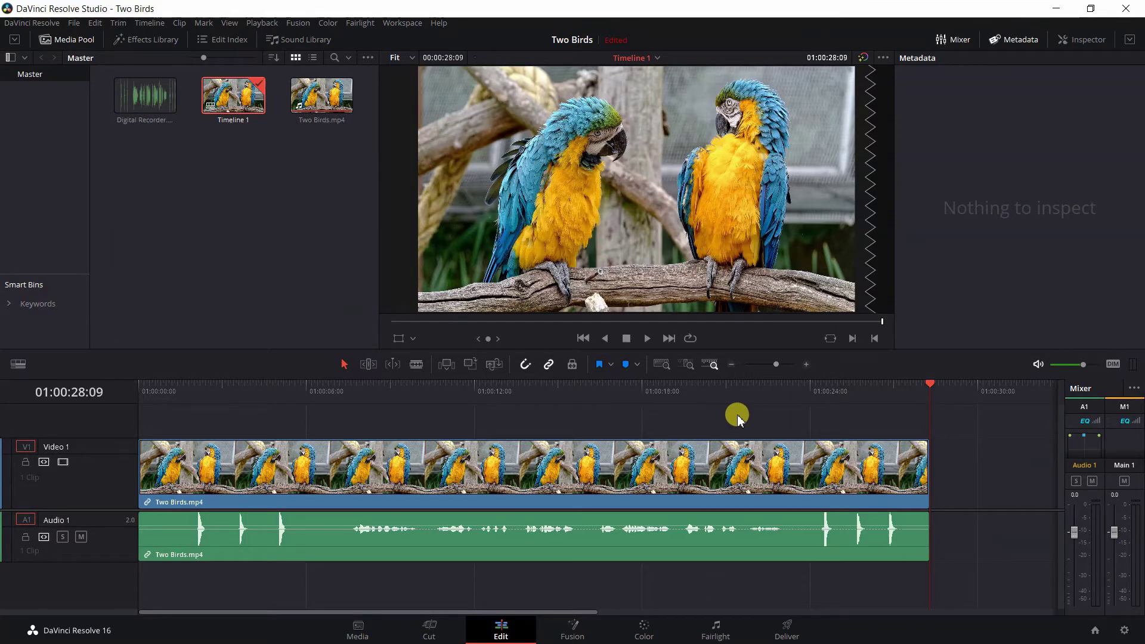
drag(942, 395, 562, 399)
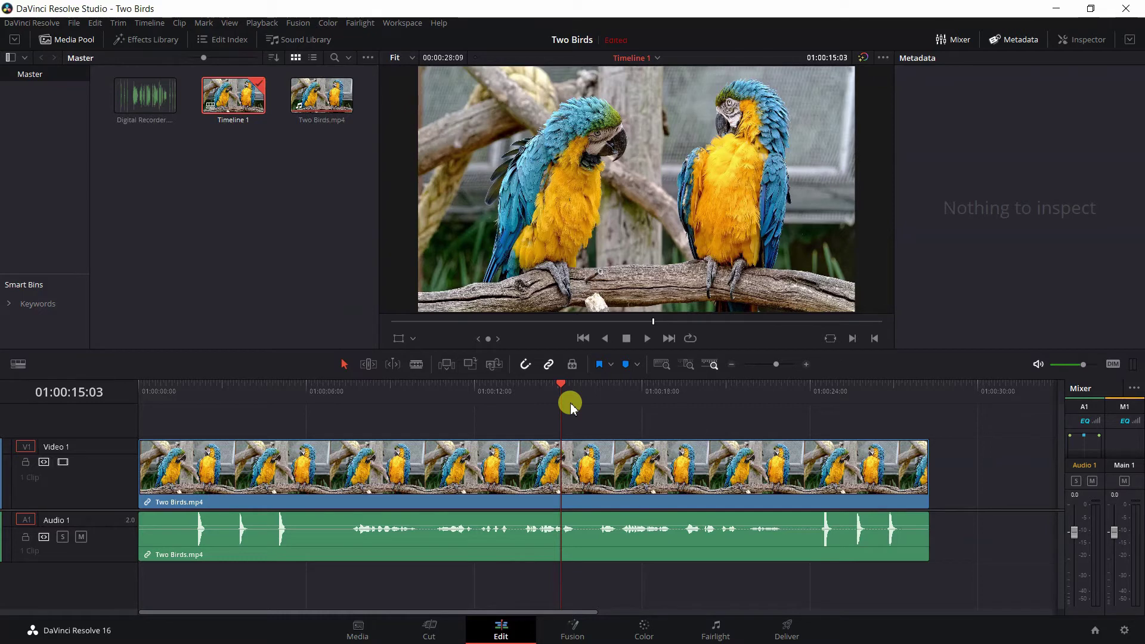
key(Home)
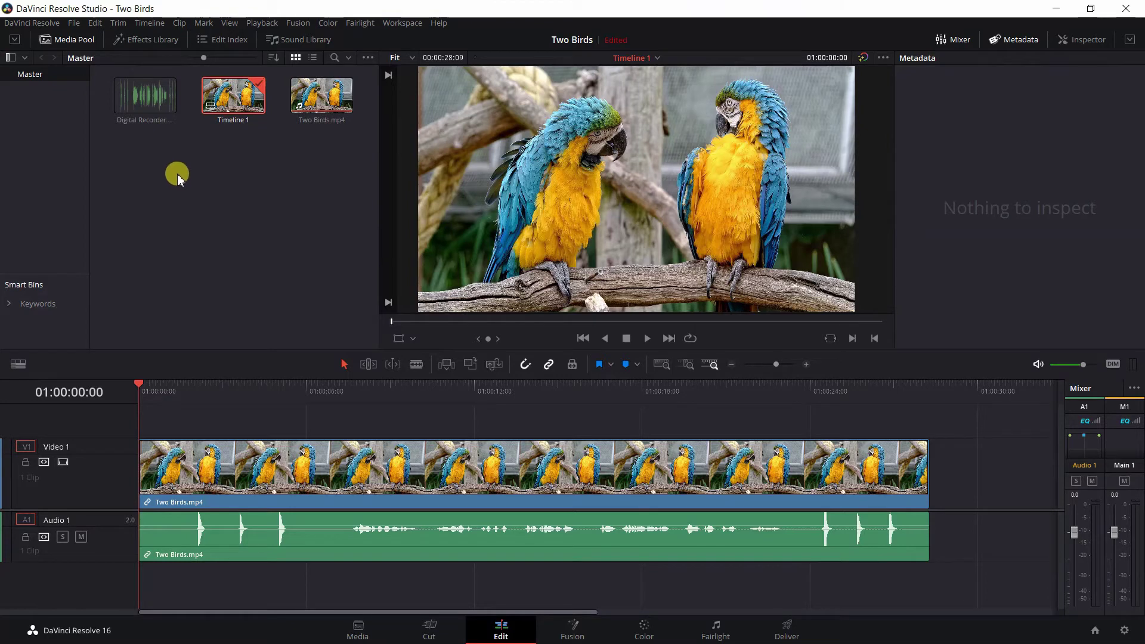
- Add Digital Recorder.wav to the timeline on a new Audio 2 track below Audio 1
drag(149, 122, 816, 206)
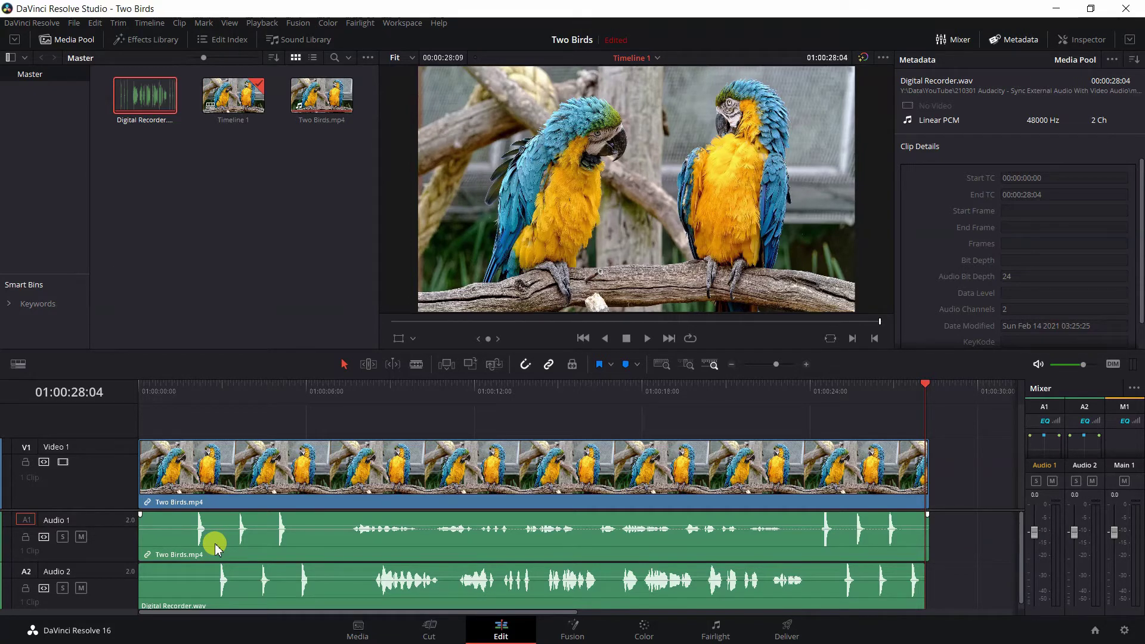
- Cut the Digital Recorder.wav clip on Audio 2 with the Blade tool just after its start
click(172, 585)
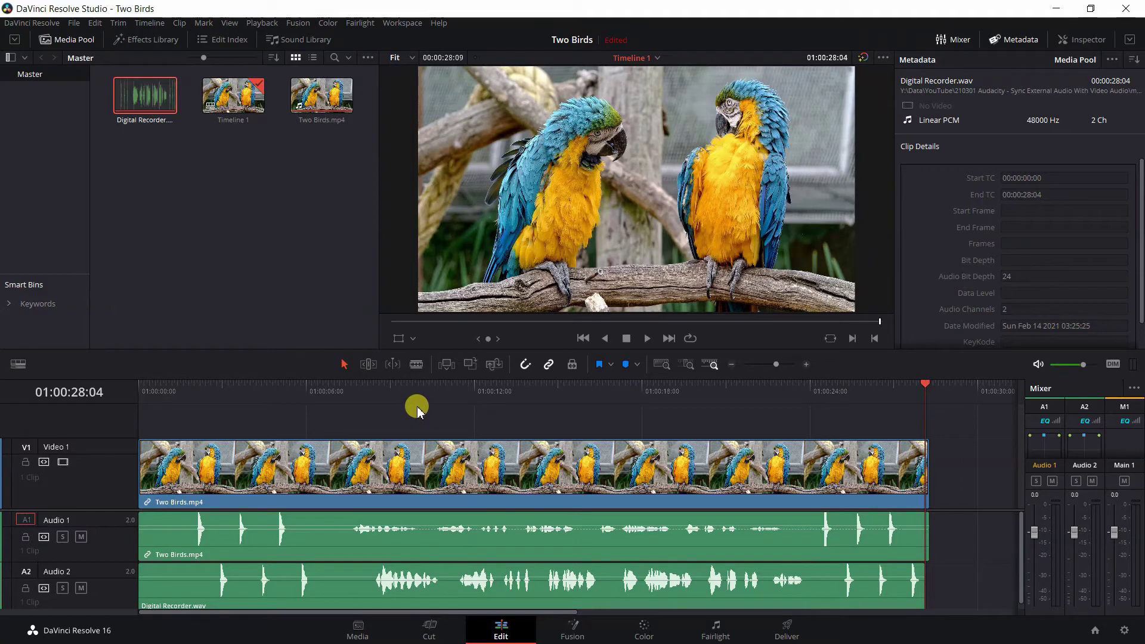
click(417, 368)
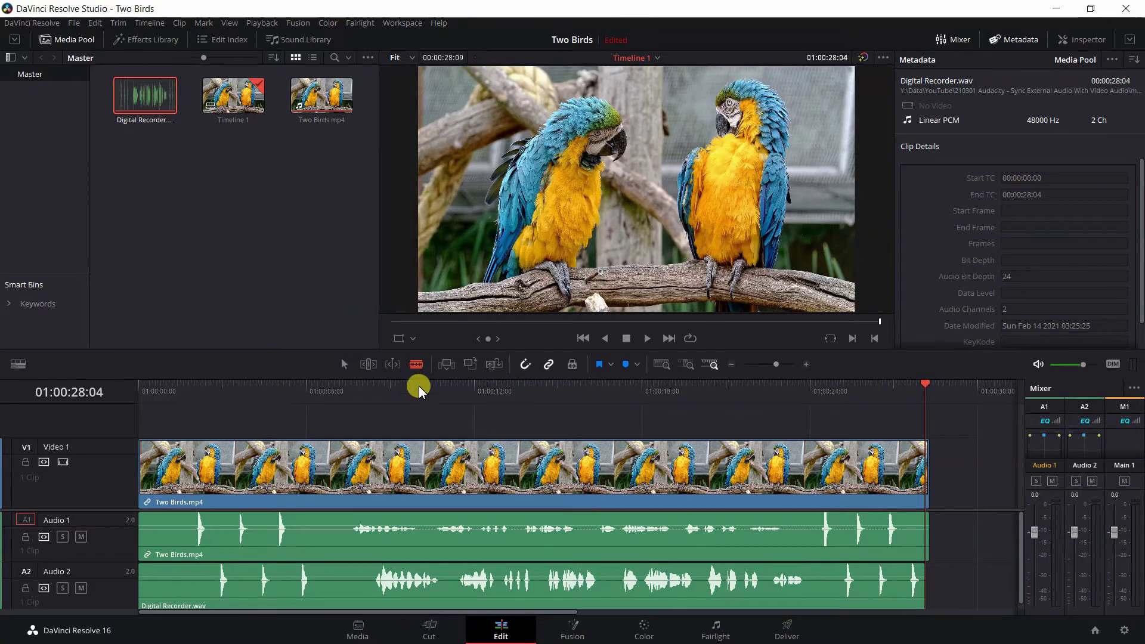
key(a)
click(417, 365)
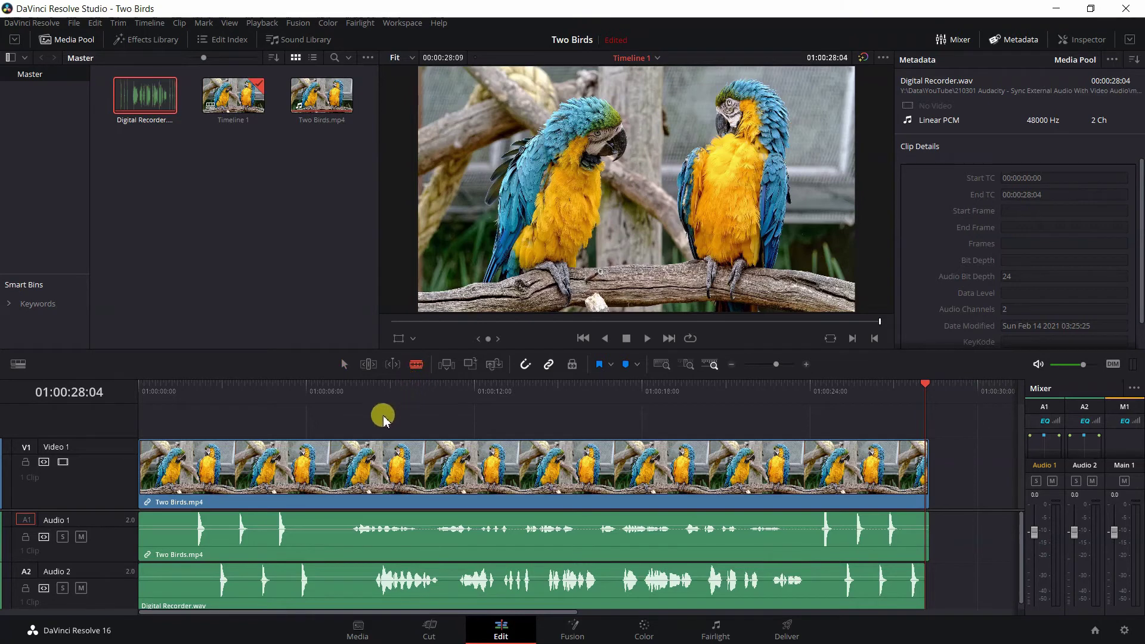
click(216, 586)
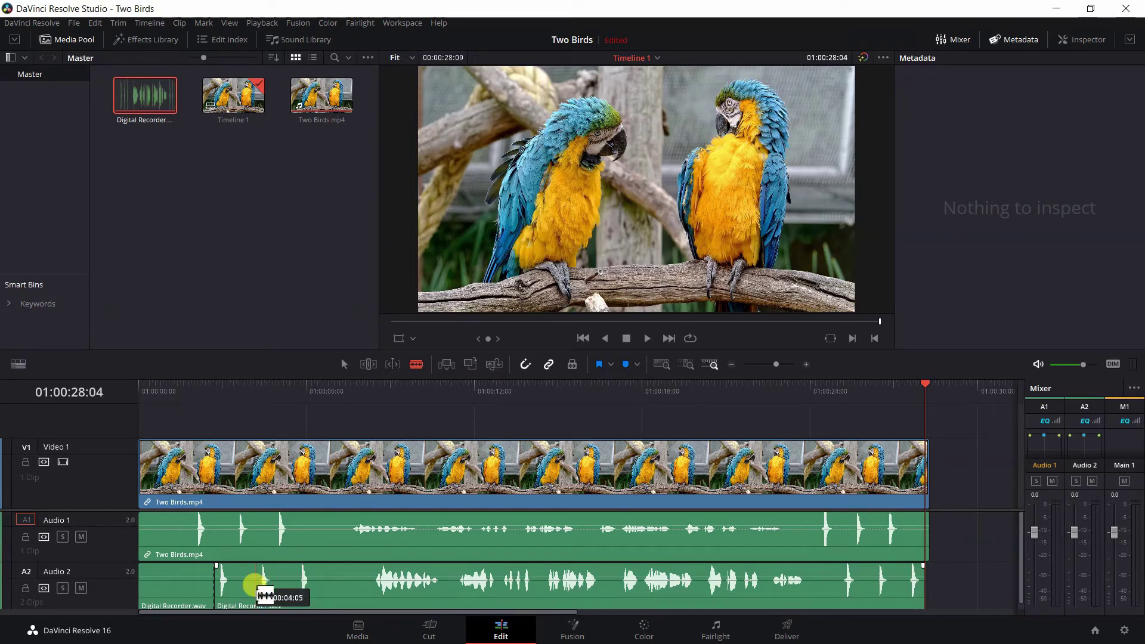
- Cut away the short leading Digital Recorder.wav piece and select the remaining clip
right_click(168, 587)
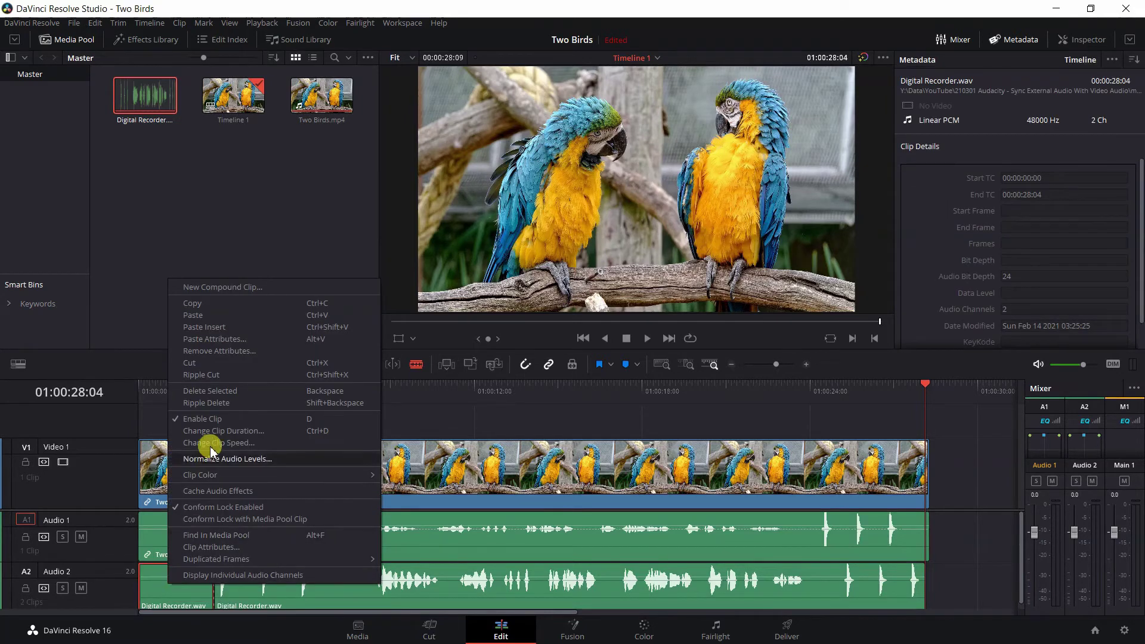
click(201, 365)
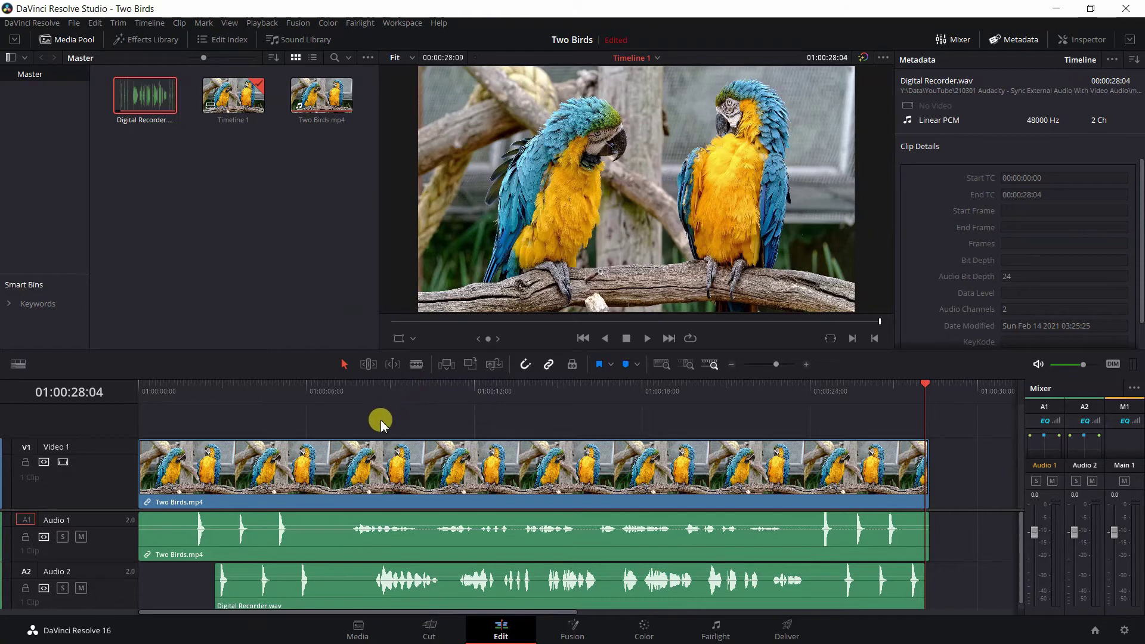
click(345, 598)
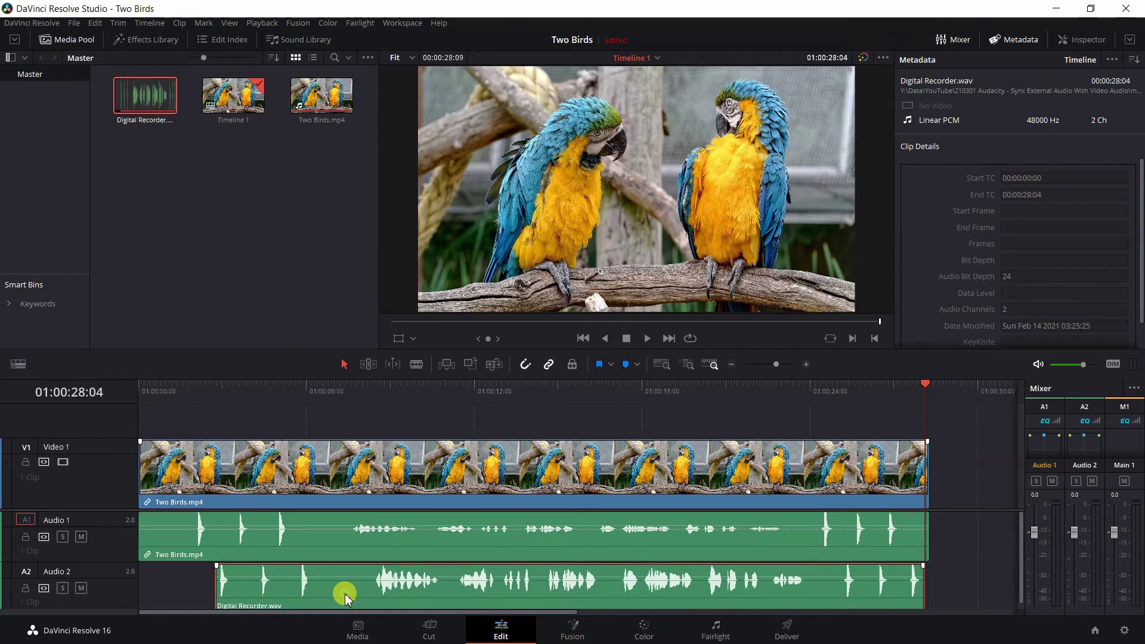
- Slide the recorder clip so its waveform matches Audio 1, then mute Audio 1
mouse_move(335, 592)
mouse_down()
mouse_move(294, 590)
mouse_move(363, 594)
mouse_move(319, 594)
mouse_up()
drag(320, 594, 323, 594)
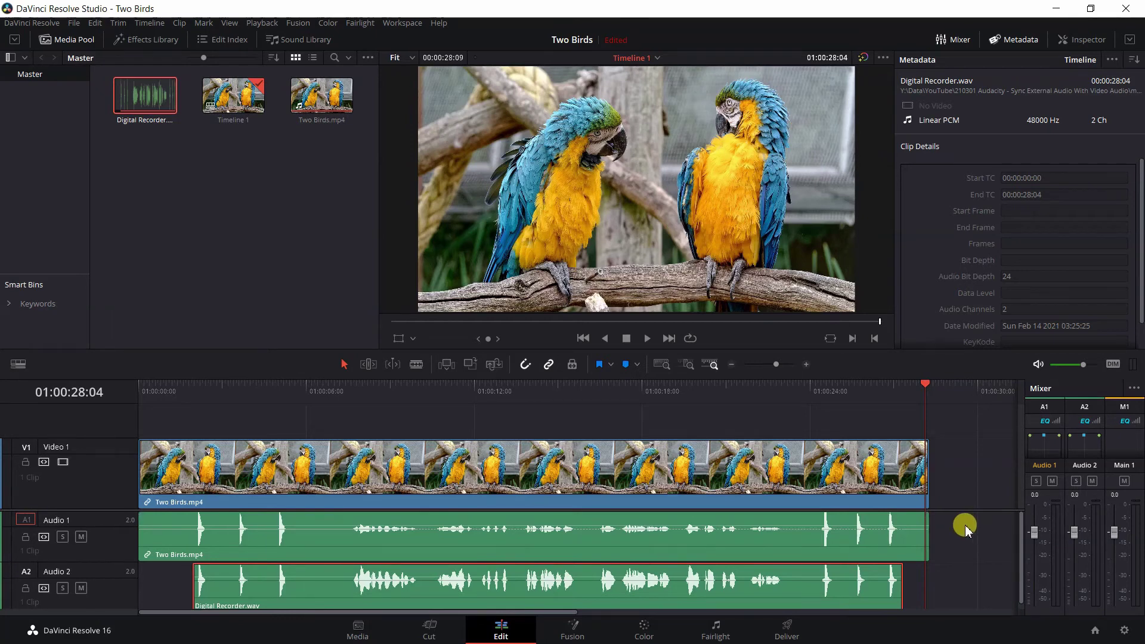
click(81, 537)
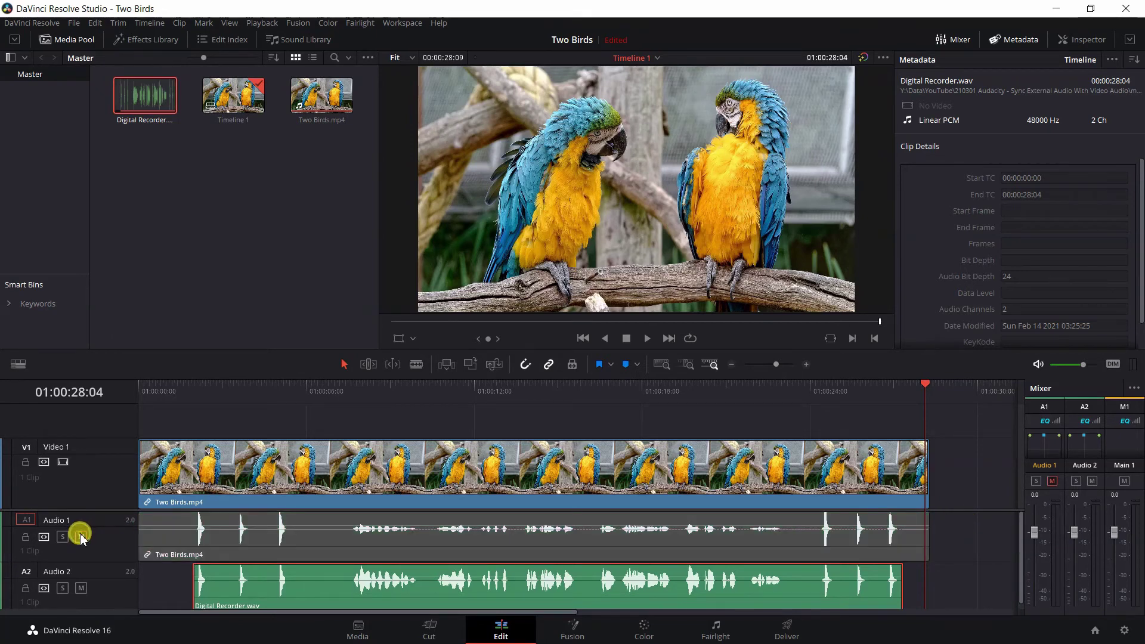
- Delete the camera's Audio 1 track from Timeline 1
right_click(113, 538)
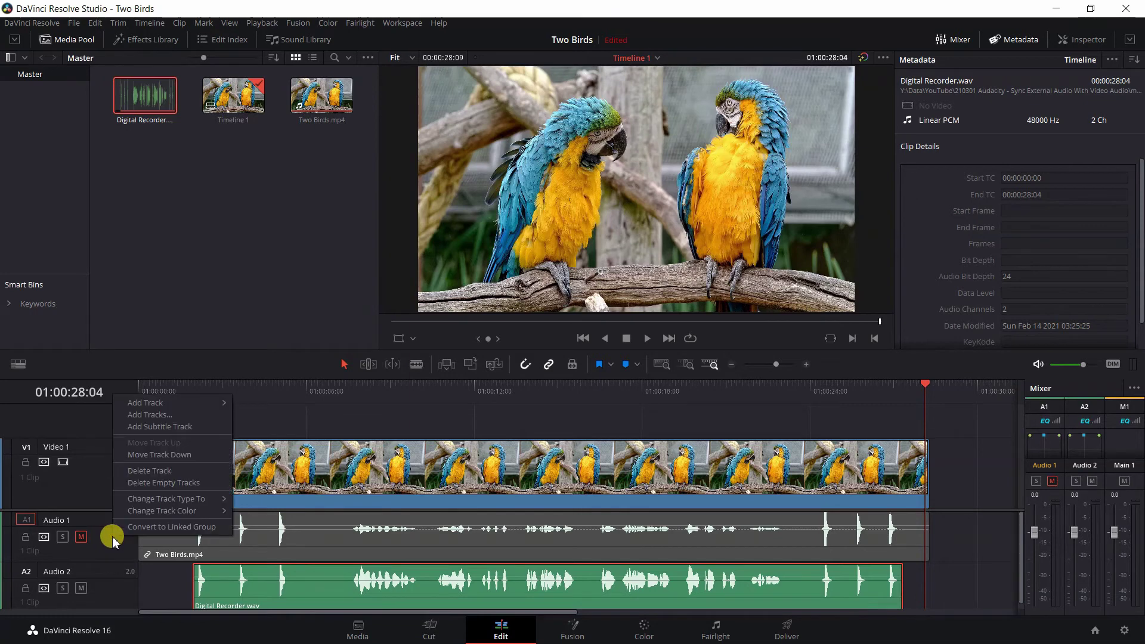
click(147, 471)
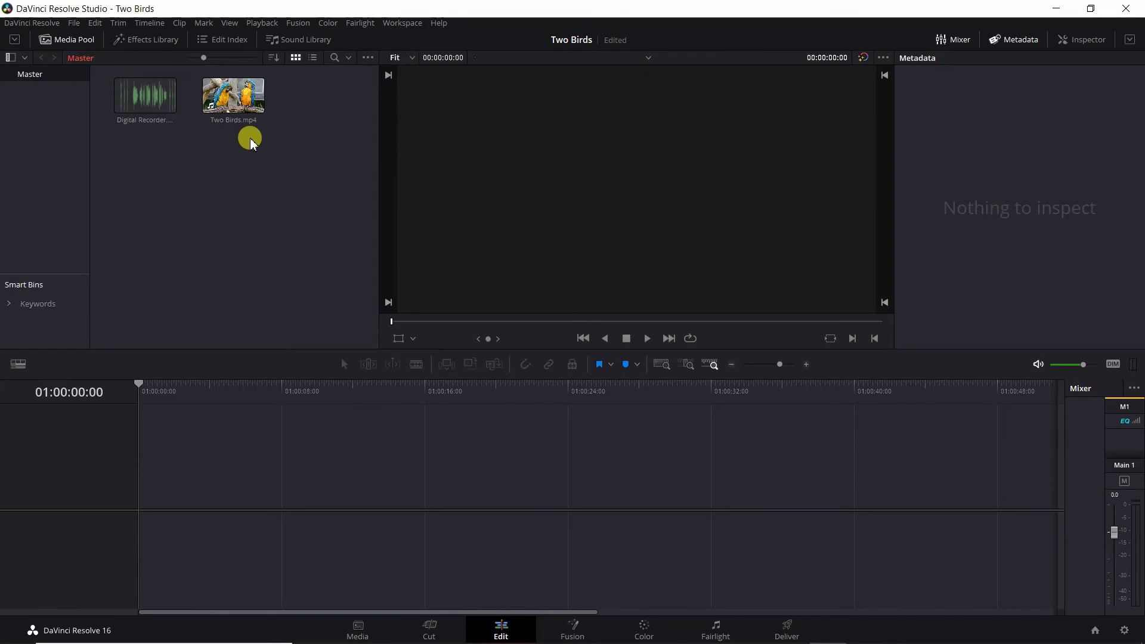
- Auto-sync Two Birds.mp4 and Digital Recorder.wav based on waveform, appending the recorder tracks
drag(249, 138, 141, 101)
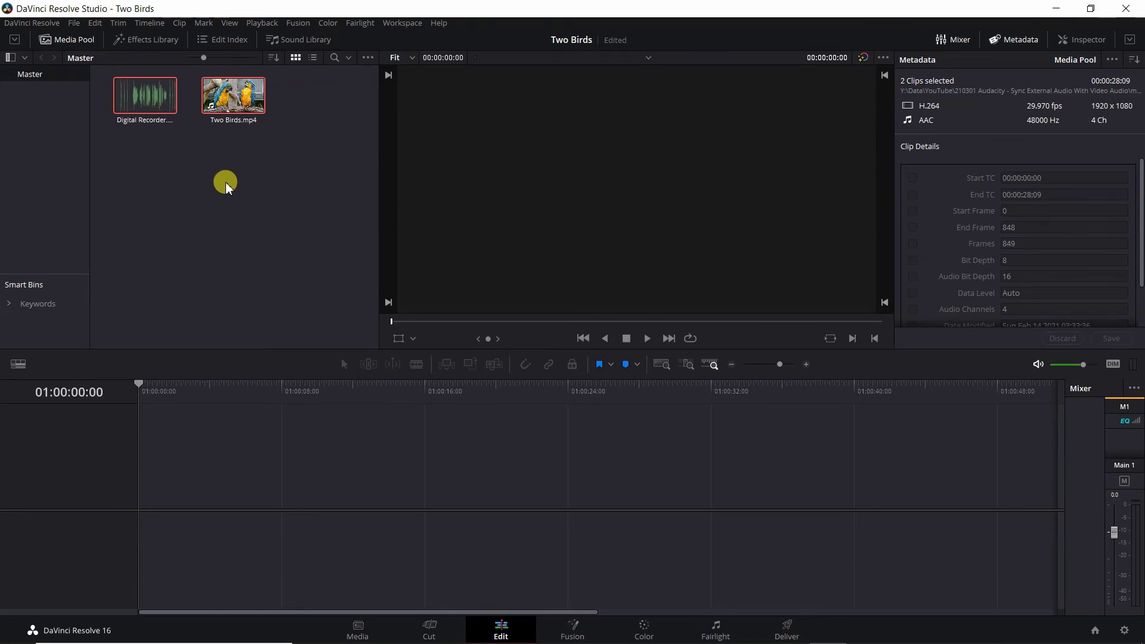
right_click(231, 105)
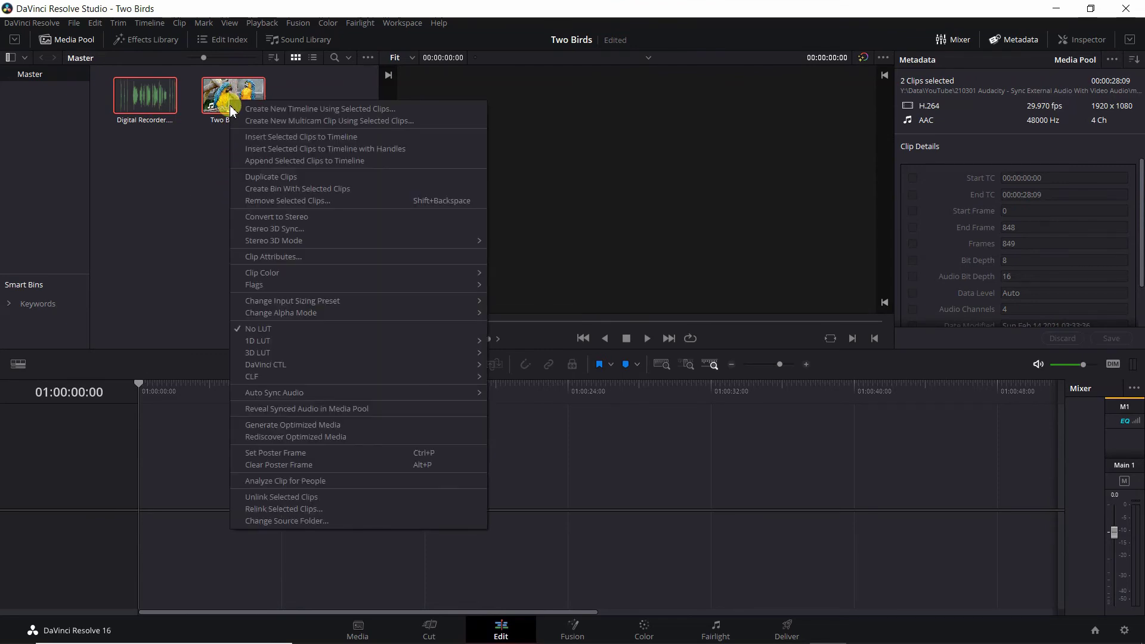
mouse_move(307, 392)
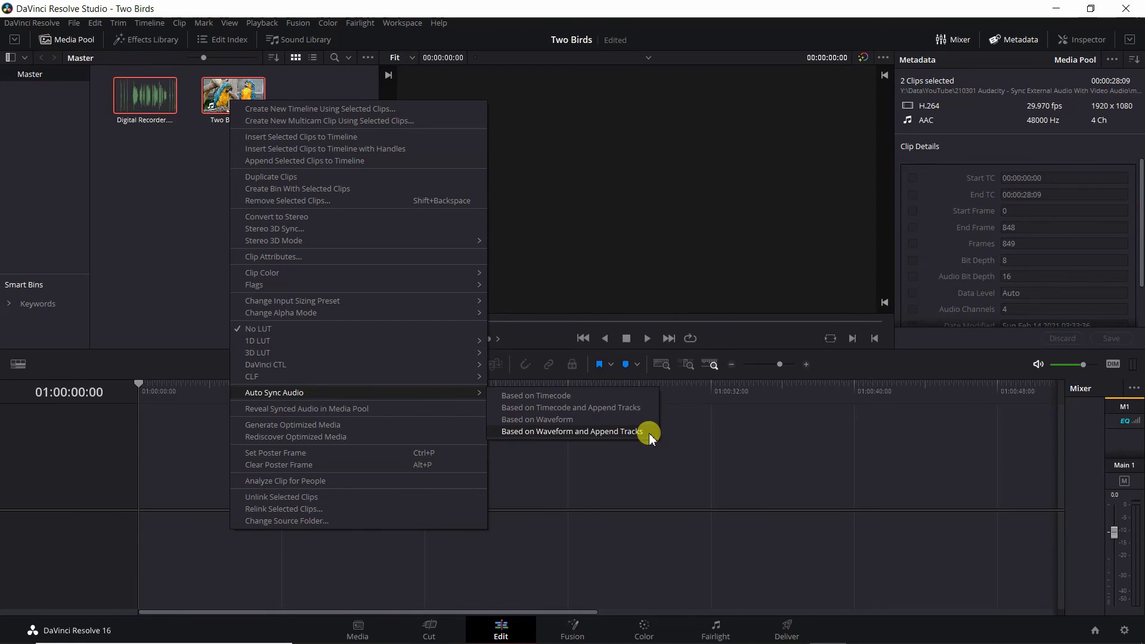
click(543, 432)
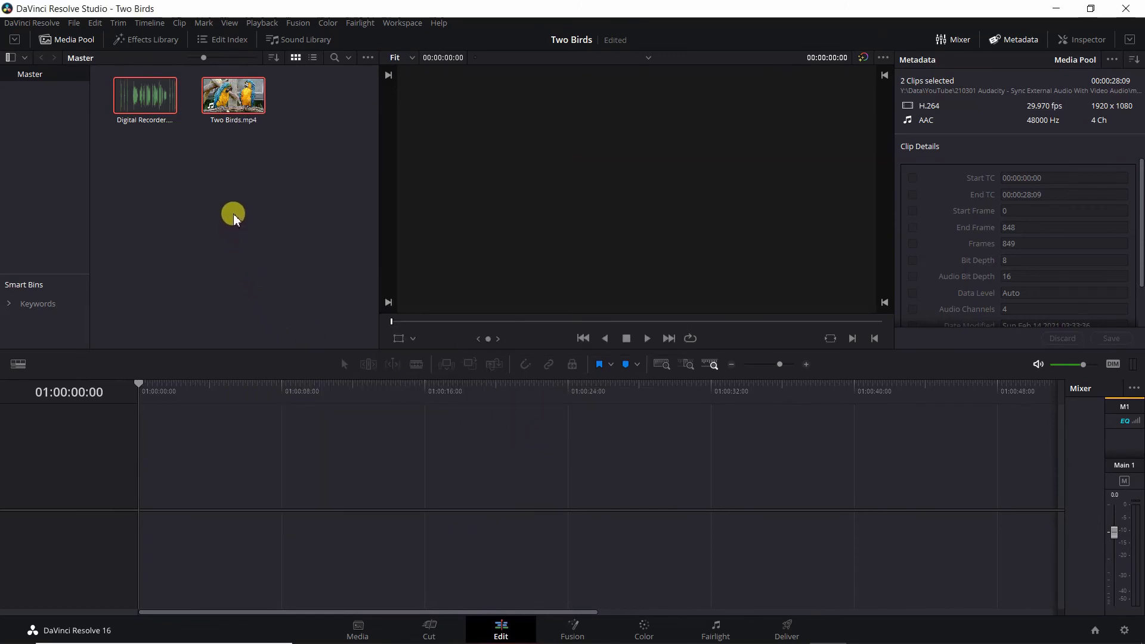
- Create Timeline 1 from the synced Two Birds.mp4 and zoom the timeline to fit
click(223, 184)
click(237, 106)
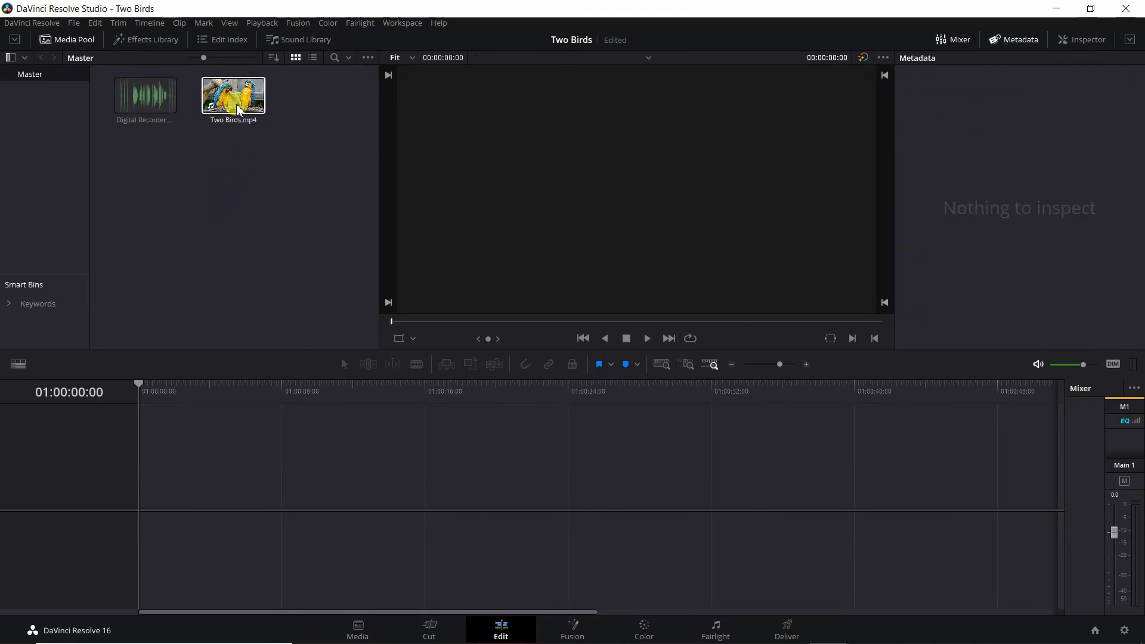
drag(237, 106, 133, 465)
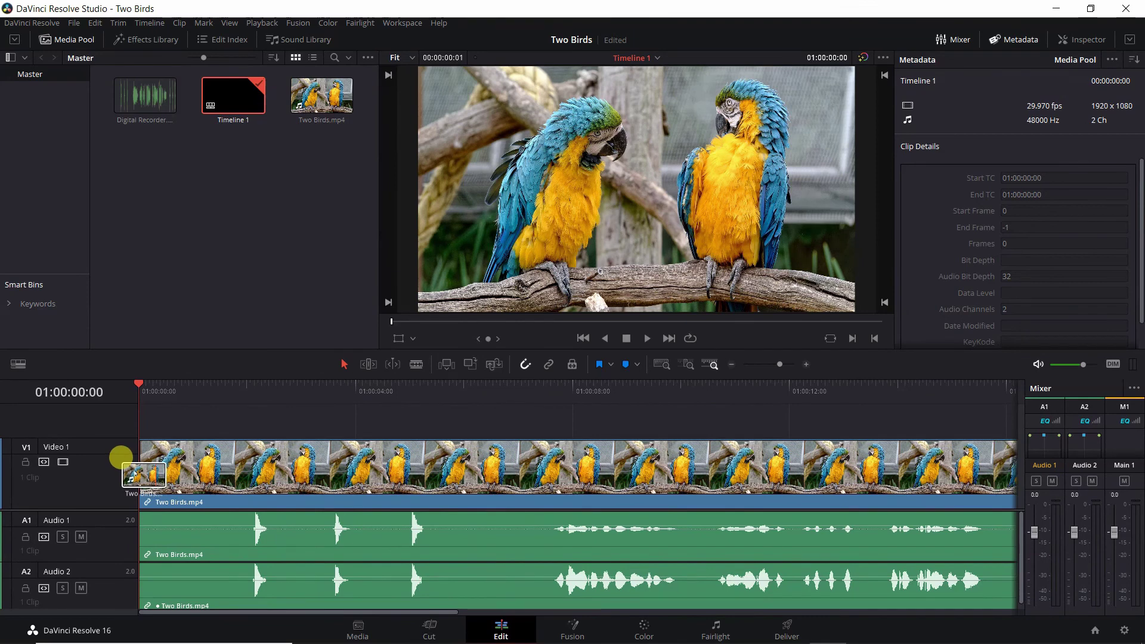
drag(208, 296, 807, 200)
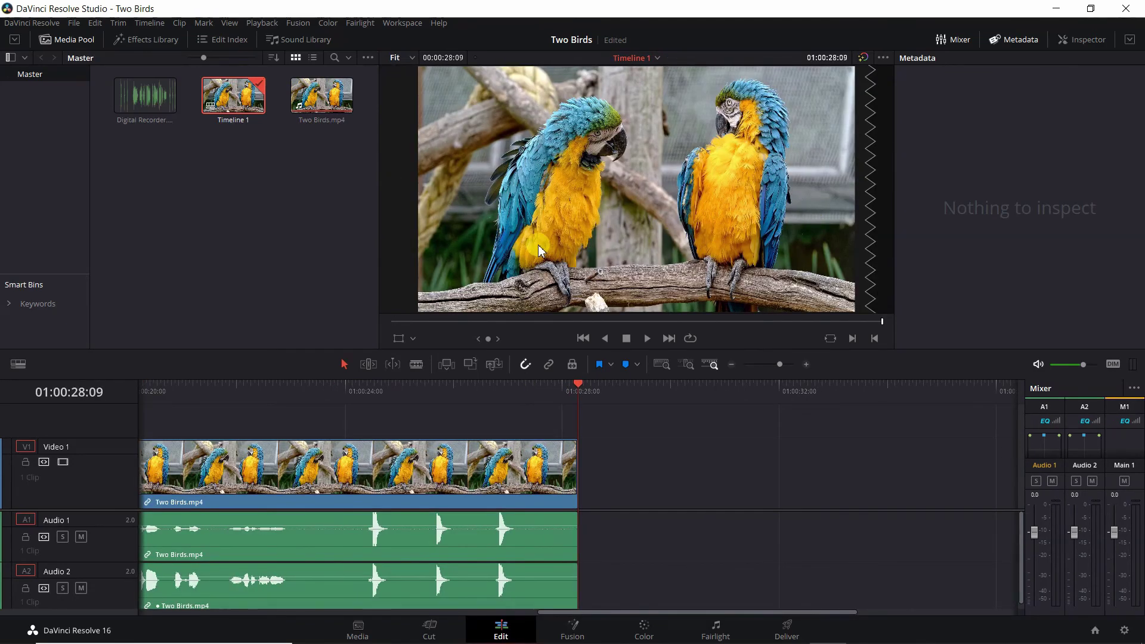
key(shift+z)
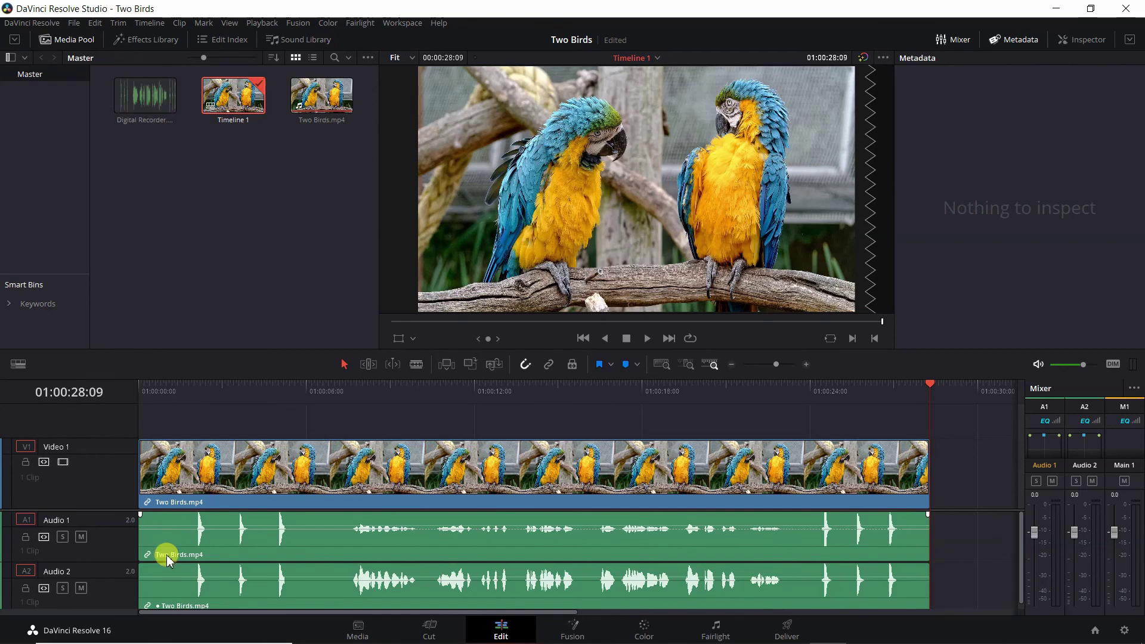
- Mute and delete the Audio 1 camera track, keeping the synced recorder audio
click(165, 593)
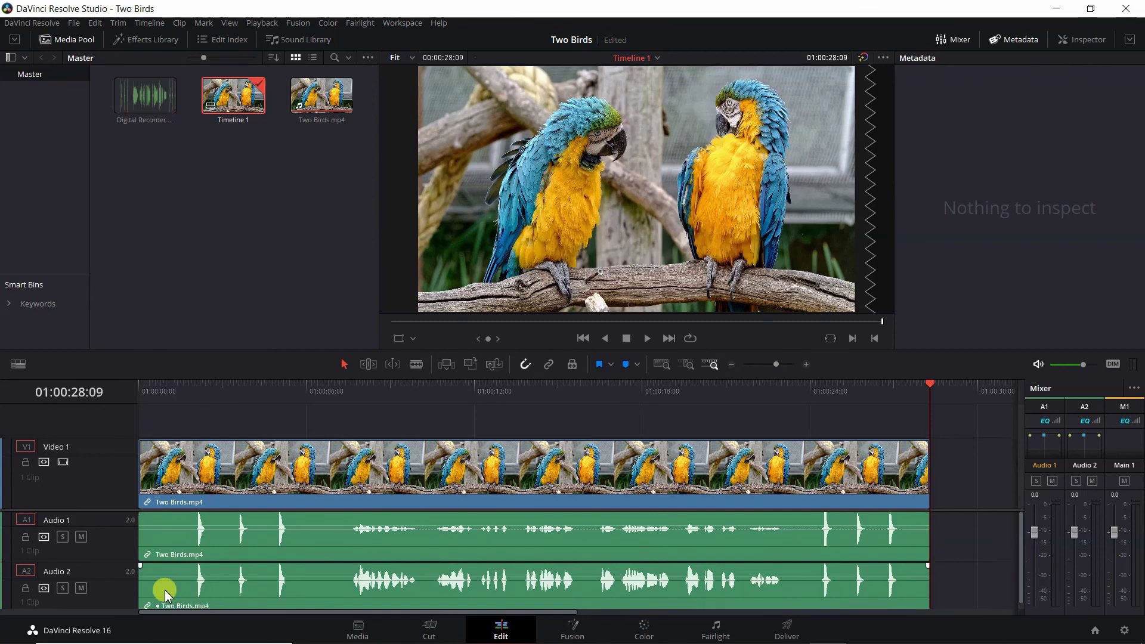
click(81, 537)
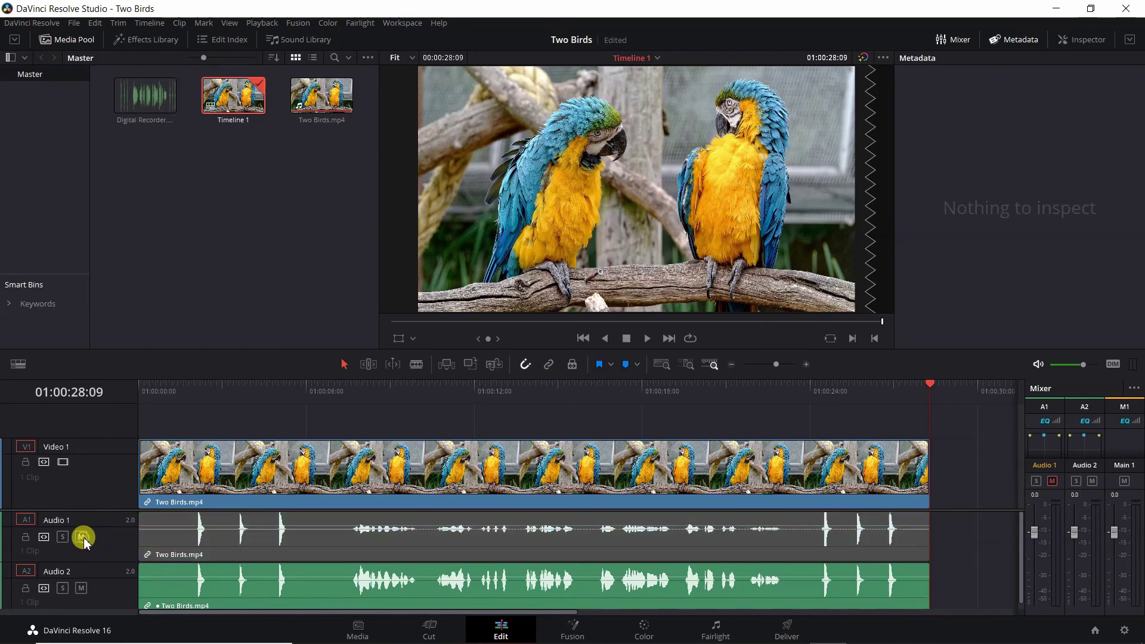
right_click(118, 538)
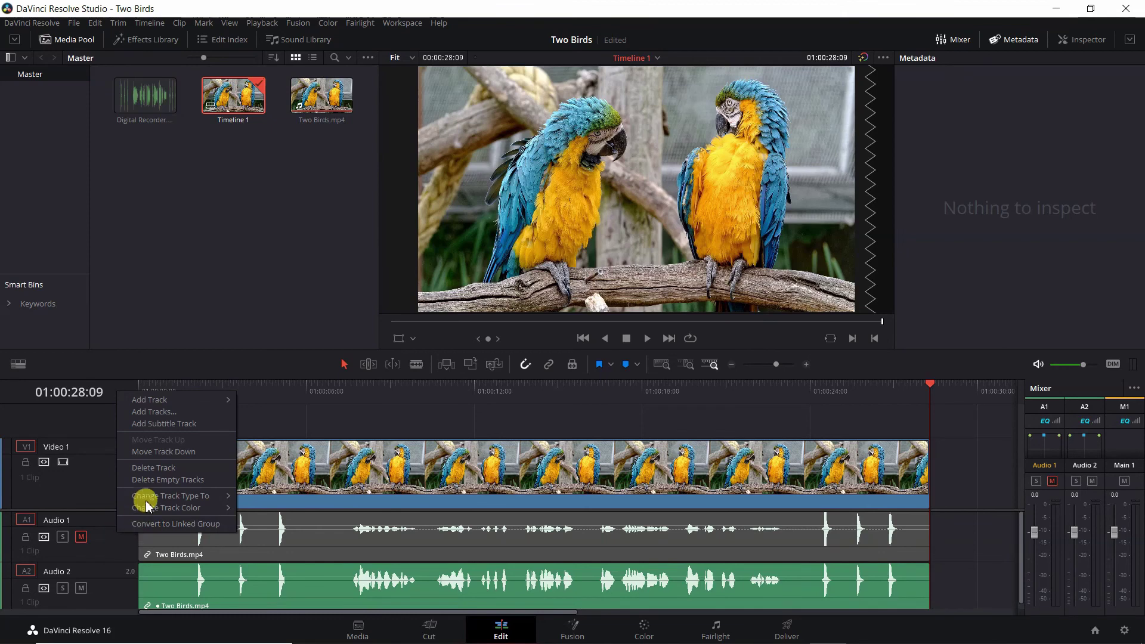
click(152, 467)
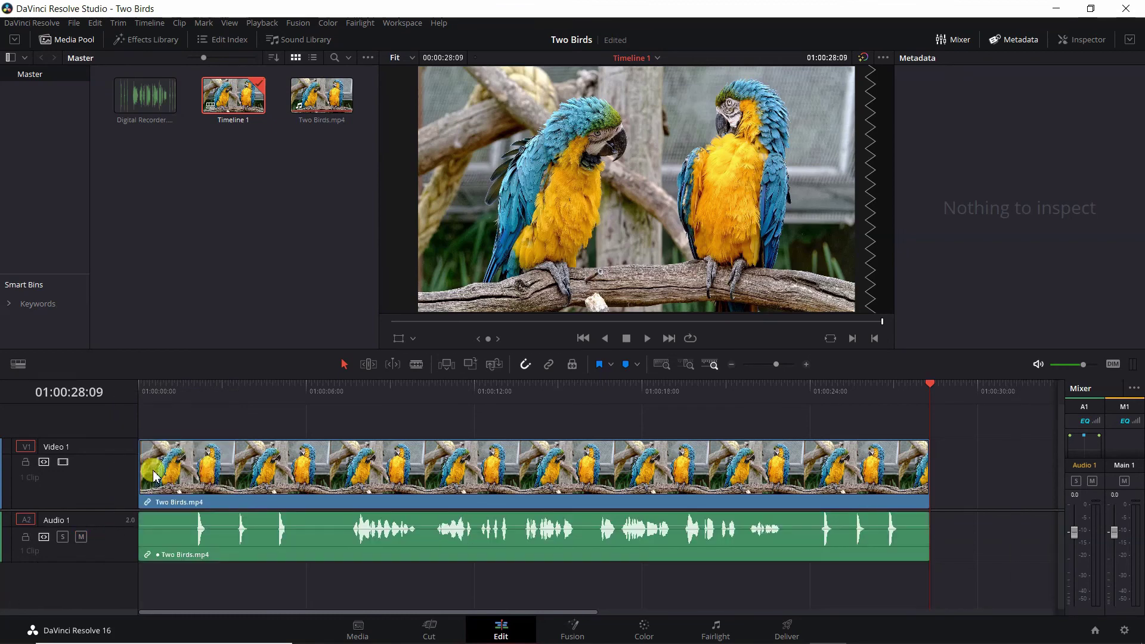